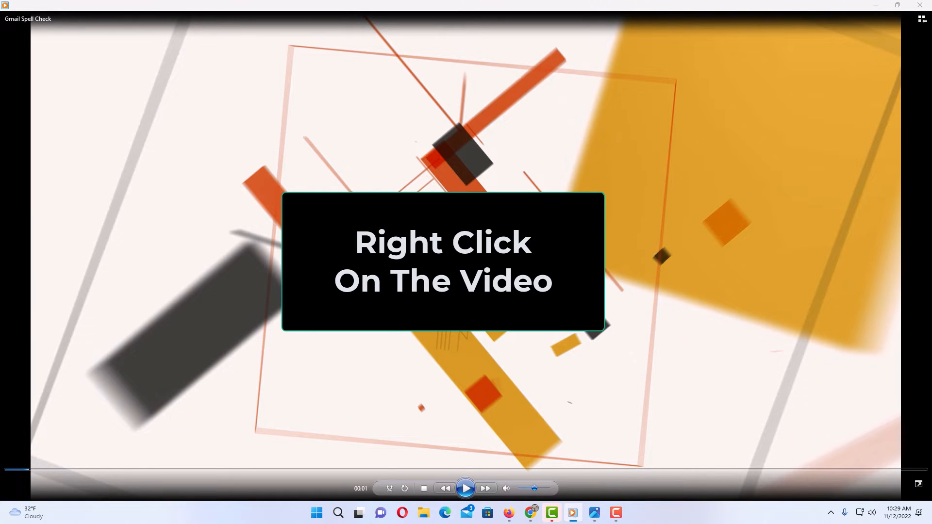
Bring up the video's context menu to reach Enhancements > Play speed settings.
right_click(426, 288)
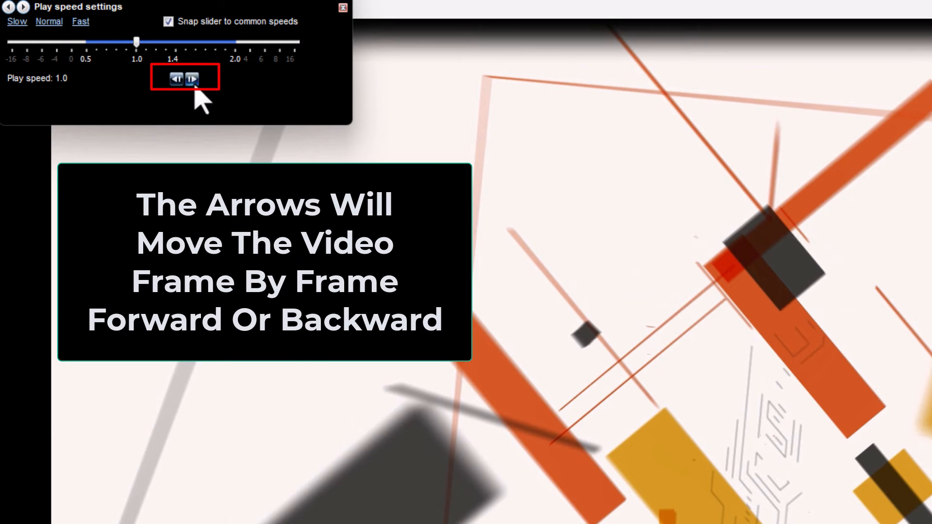
Step the paused video forward three frames with the Next frame arrow.
click(193, 78)
click(193, 78)
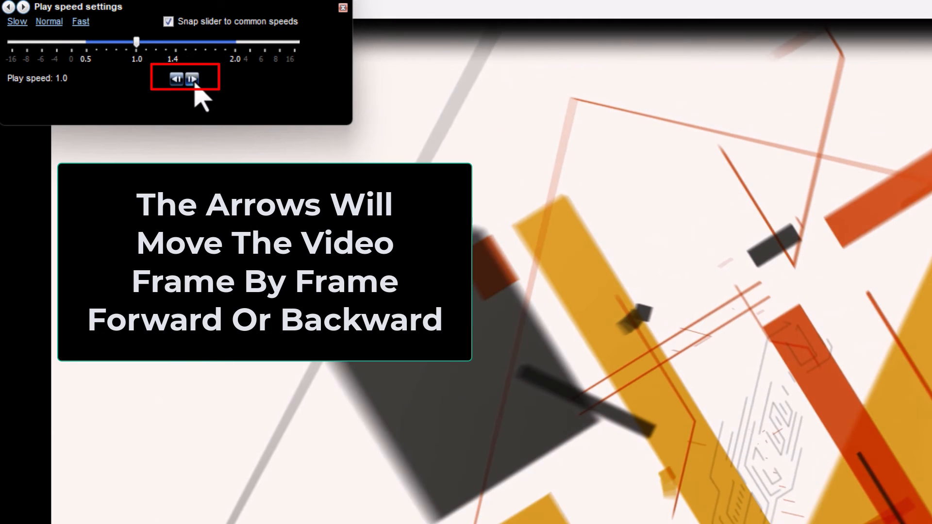
click(192, 78)
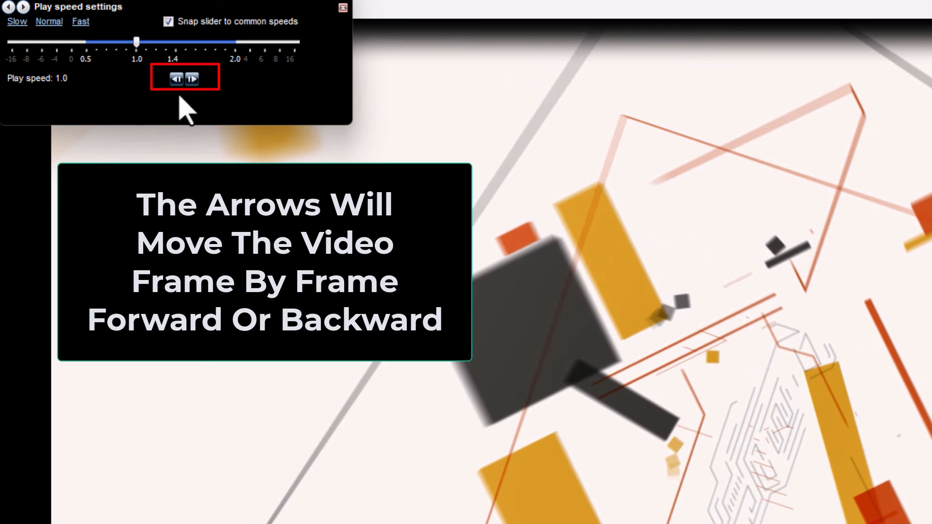